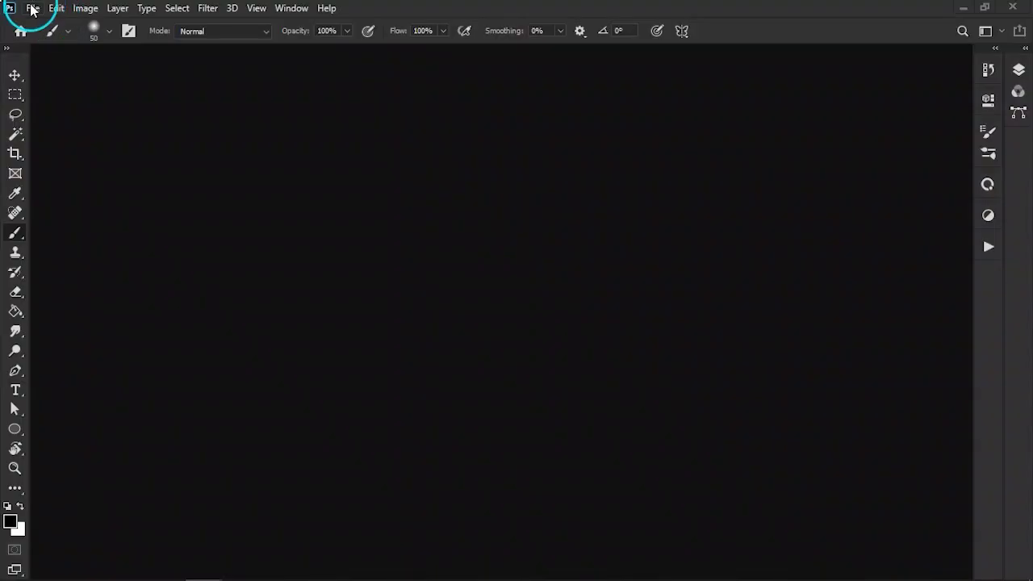
# Step: Create a new 1000 × 1000 pixel RGB document at 72 pixels/inch with a white background
pyautogui.click(32, 8)
pyautogui.click(74, 25)
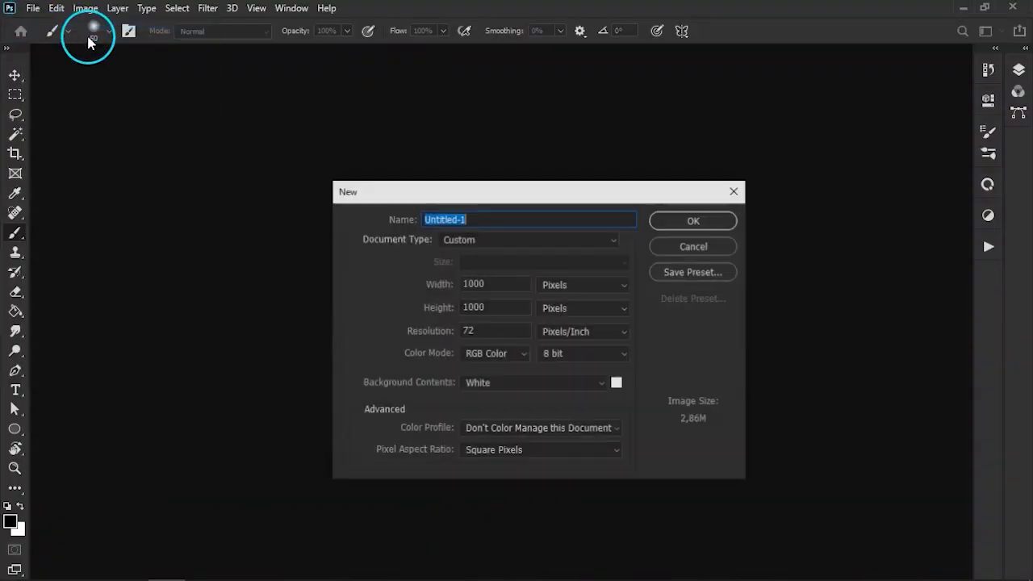
pyautogui.moveTo(491, 285); pyautogui.dragTo(442, 288)
pyautogui.press('Tab')
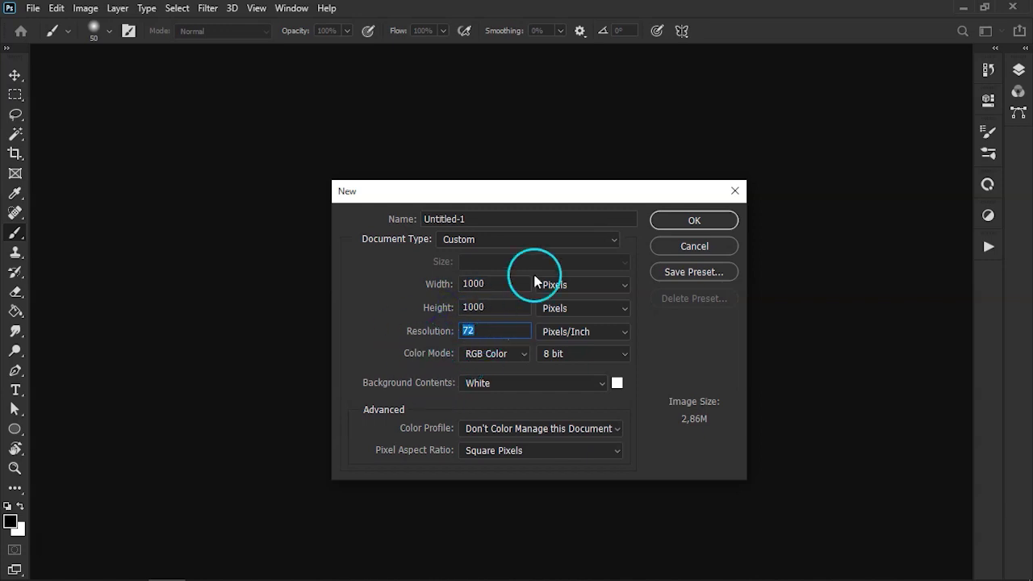
pyautogui.click(682, 226)
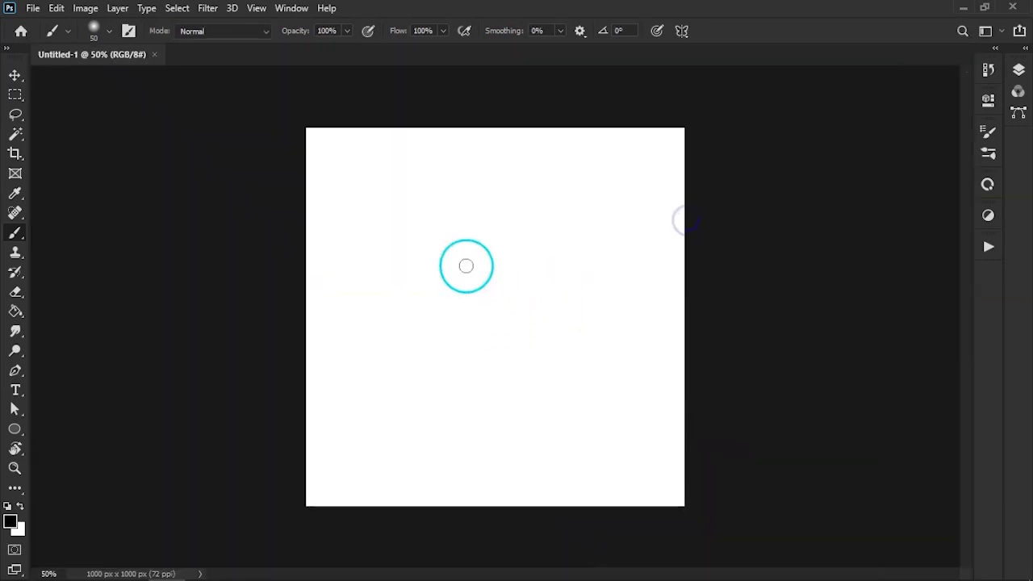
# Step: Add a new empty layer above the Background
pyautogui.click(1010, 72)
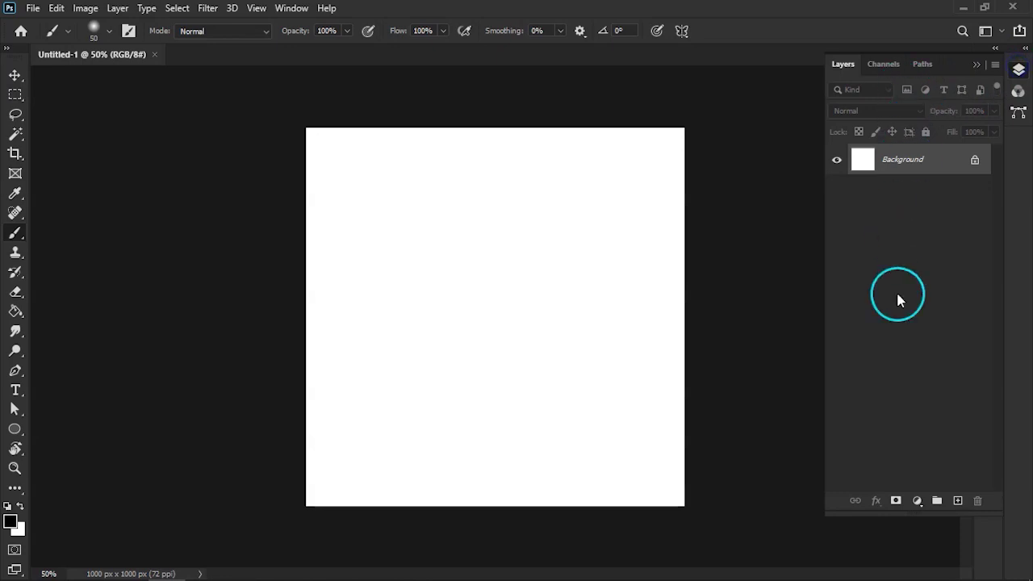
pyautogui.click(958, 501)
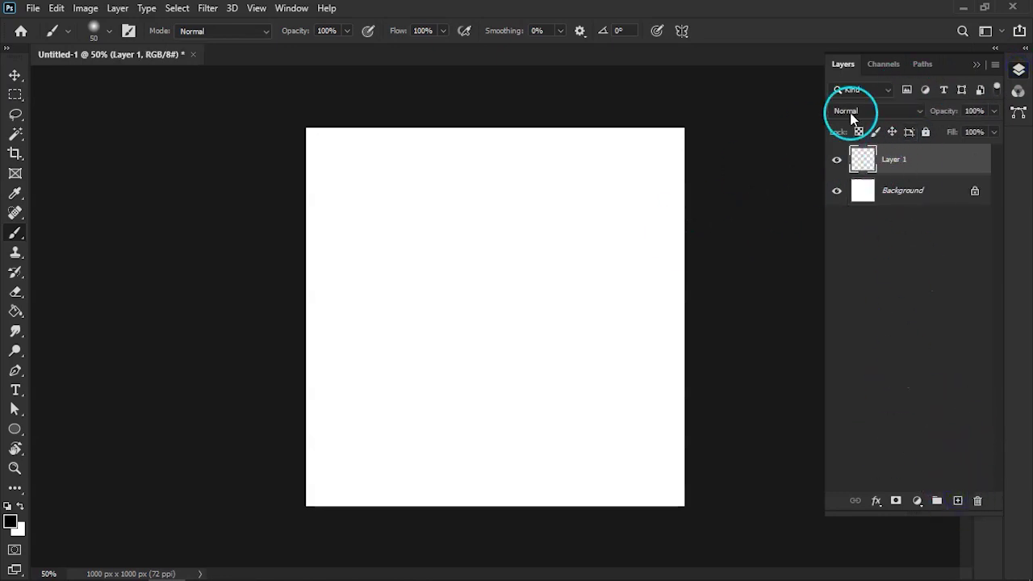
pyautogui.click(977, 64)
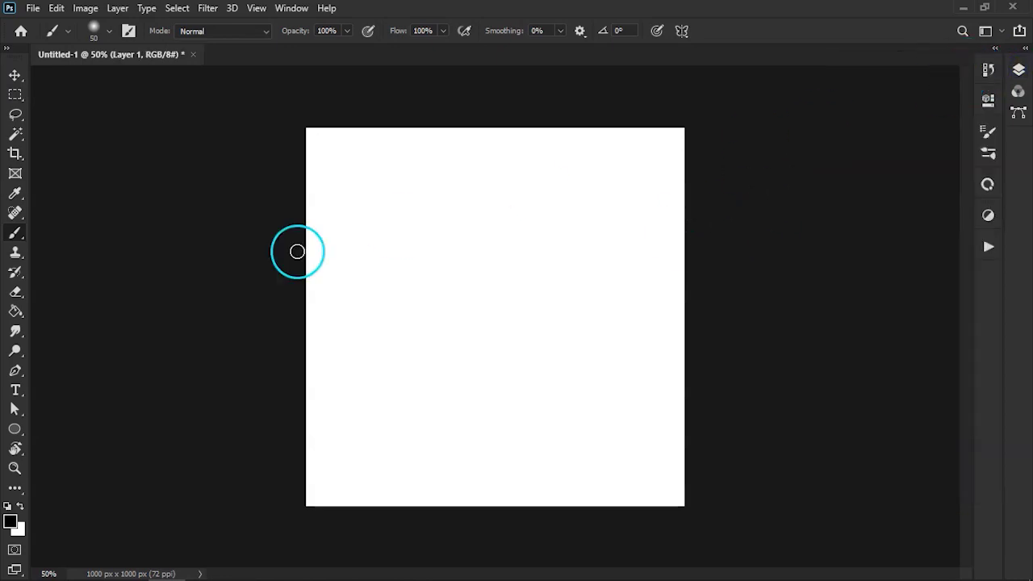
# Step: Draw many small black circles of varied sizes with the Ellipse tool, scattered in a roughly oval cluster on the left half of the canvas
pyautogui.click(15, 429)
pyautogui.click(89, 457)
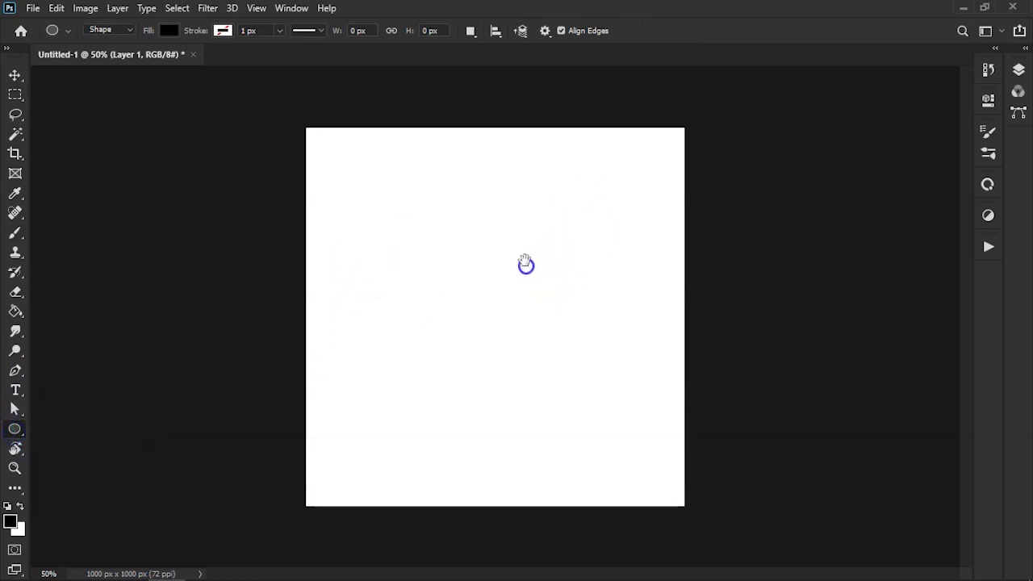
pyautogui.moveTo(374, 251)
pyautogui.mouseDown()
pyautogui.moveTo(387, 245)
pyautogui.moveTo(377, 281)
pyautogui.moveTo(397, 273)
pyautogui.mouseUp()
pyautogui.click(390, 279)
pyautogui.click(544, 228)
pyautogui.moveTo(391, 290); pyautogui.dragTo(393, 293)
pyautogui.moveTo(376, 310)
pyautogui.mouseDown()
pyautogui.moveTo(413, 286)
pyautogui.moveTo(399, 313)
pyautogui.mouseUp()
pyautogui.moveTo(422, 250); pyautogui.dragTo(408, 212)
pyautogui.moveTo(376, 226); pyautogui.dragTo(391, 214)
pyautogui.moveTo(359, 244); pyautogui.dragTo(364, 249)
pyautogui.moveTo(353, 274); pyautogui.dragTo(359, 280)
pyautogui.moveTo(351, 318)
pyautogui.mouseDown()
pyautogui.moveTo(410, 338)
pyautogui.moveTo(435, 323)
pyautogui.mouseUp()
pyautogui.moveTo(419, 305); pyautogui.dragTo(424, 311)
pyautogui.moveTo(441, 294); pyautogui.dragTo(445, 299)
pyautogui.moveTo(439, 268); pyautogui.dragTo(446, 275)
pyautogui.moveTo(452, 247); pyautogui.dragTo(456, 251)
pyautogui.moveTo(431, 236); pyautogui.dragTo(436, 240)
pyautogui.moveTo(425, 213); pyautogui.dragTo(429, 218)
pyautogui.moveTo(441, 216); pyautogui.dragTo(446, 220)
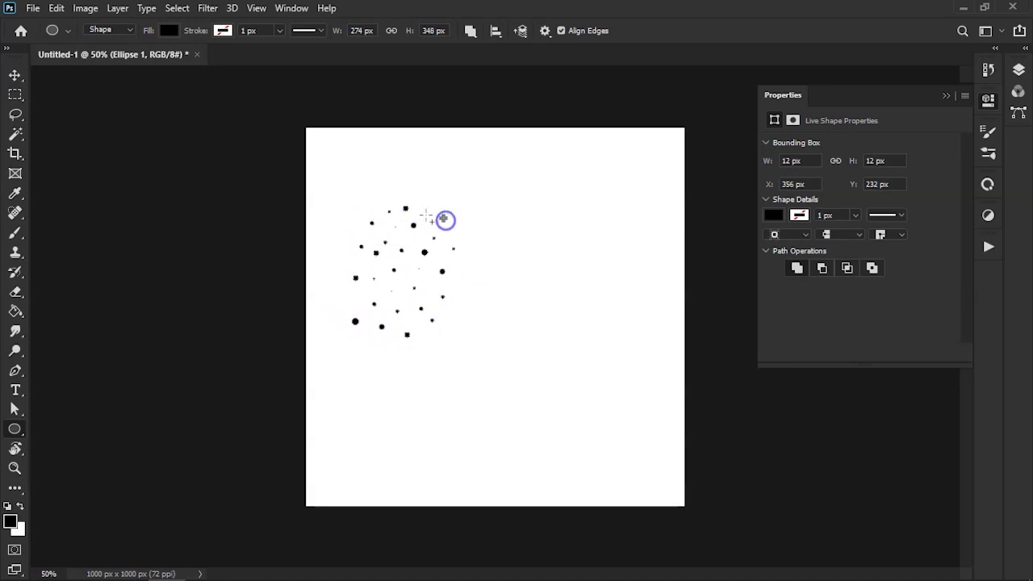
pyautogui.moveTo(468, 295); pyautogui.dragTo(474, 301)
pyautogui.moveTo(490, 270); pyautogui.dragTo(495, 275)
pyautogui.moveTo(473, 260); pyautogui.dragTo(475, 263)
pyautogui.moveTo(488, 236); pyautogui.dragTo(491, 240)
pyautogui.moveTo(473, 240); pyautogui.dragTo(478, 246)
pyautogui.moveTo(479, 209); pyautogui.dragTo(484, 214)
pyautogui.moveTo(450, 207); pyautogui.dragTo(436, 196)
pyautogui.moveTo(479, 373); pyautogui.dragTo(481, 376)
pyautogui.moveTo(500, 327); pyautogui.dragTo(504, 331)
pyautogui.moveTo(508, 297); pyautogui.dragTo(511, 300)
pyautogui.moveTo(498, 284); pyautogui.dragTo(499, 286)
pyautogui.moveTo(510, 249); pyautogui.dragTo(512, 251)
pyautogui.moveTo(494, 253); pyautogui.dragTo(499, 257)
pyautogui.moveTo(499, 221); pyautogui.dragTo(502, 224)
pyautogui.moveTo(484, 220); pyautogui.dragTo(486, 222)
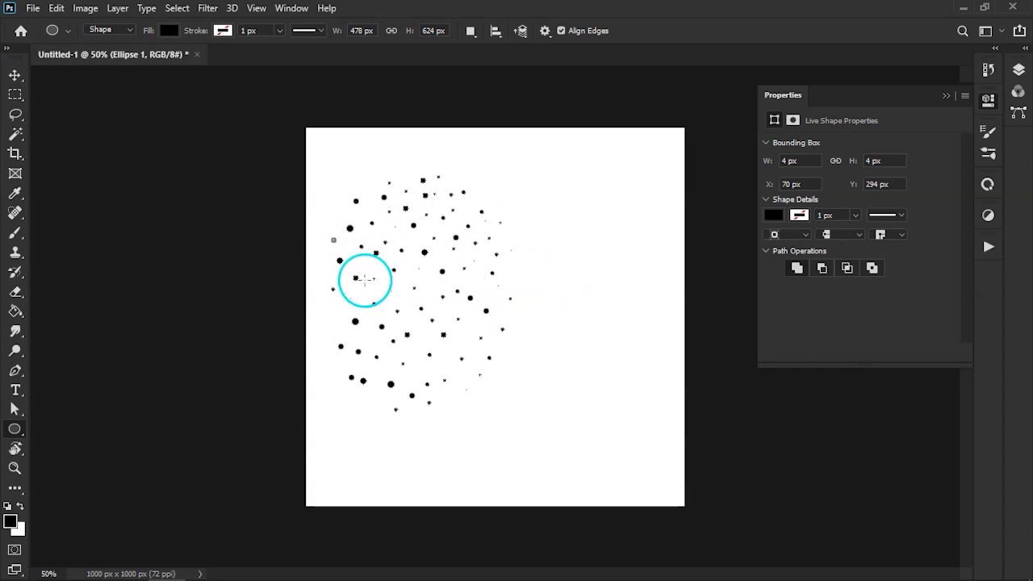
pyautogui.moveTo(327, 317); pyautogui.dragTo(330, 320)
pyautogui.moveTo(318, 269); pyautogui.dragTo(322, 273)
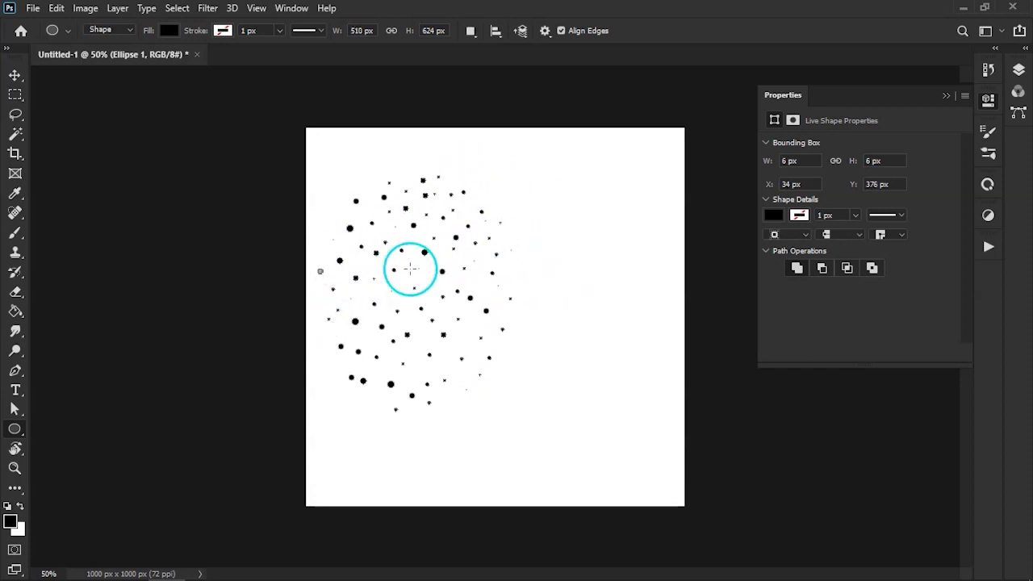
# Step: Define the dot cluster on the Ellipse 1 layer as a brush preset named Granulado
pyautogui.scroll(1, 449, 282)
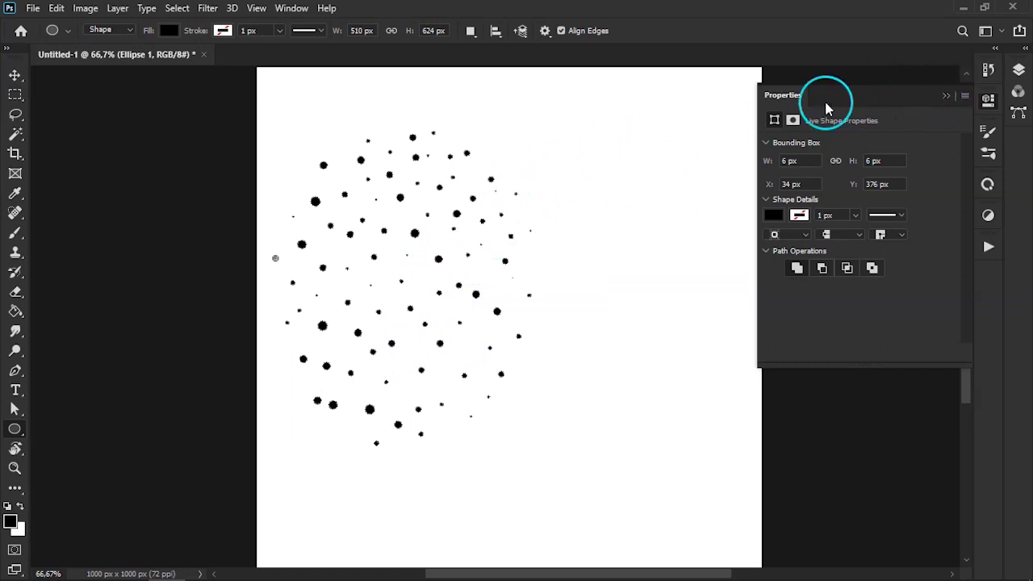
pyautogui.click(947, 96)
pyautogui.click(1018, 72)
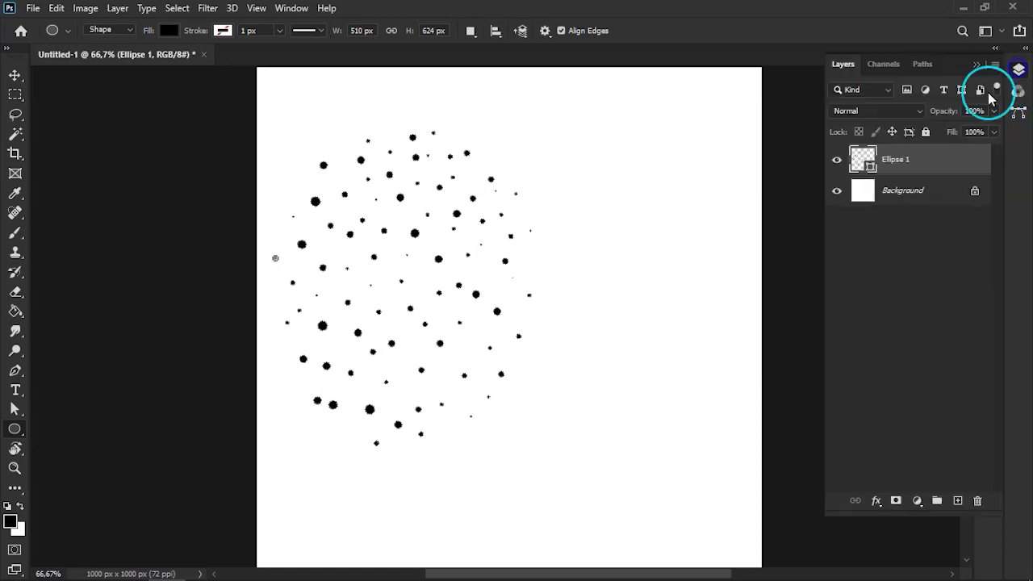
pyautogui.click(61, 9)
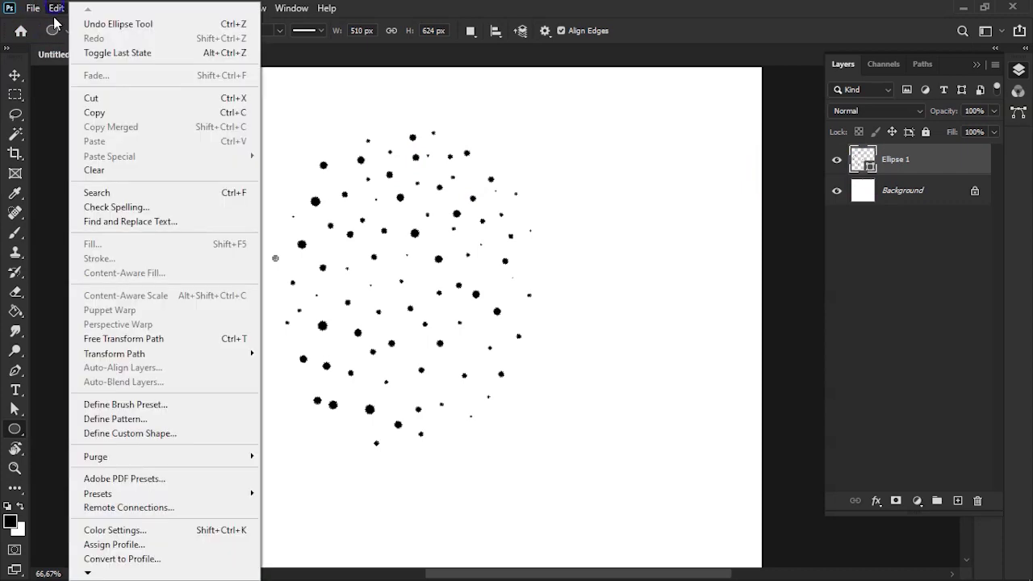
pyautogui.click(160, 406)
pyautogui.moveTo(551, 143); pyautogui.dragTo(597, 157)
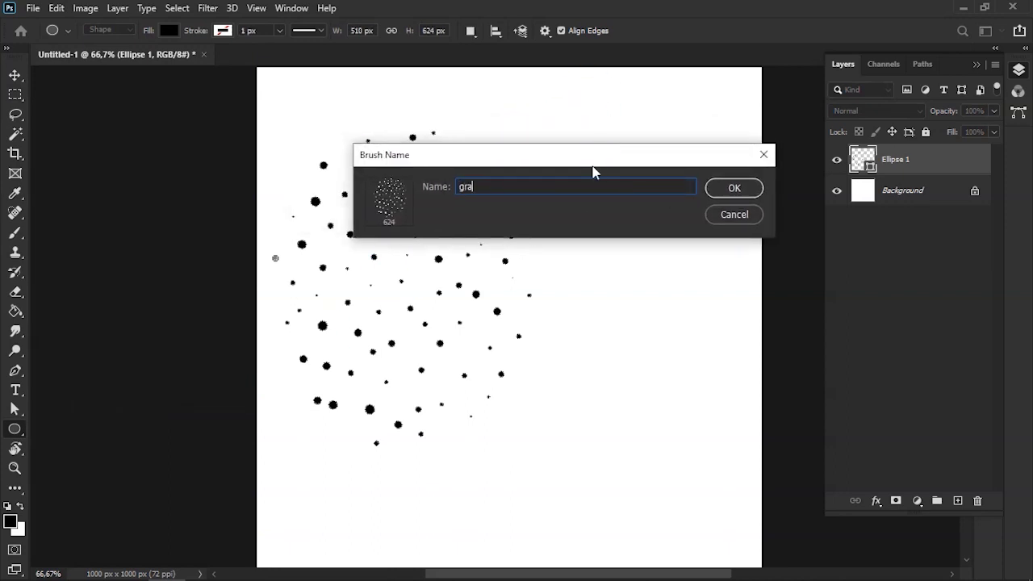
pyautogui.click(734, 187)
pyautogui.click(976, 66)
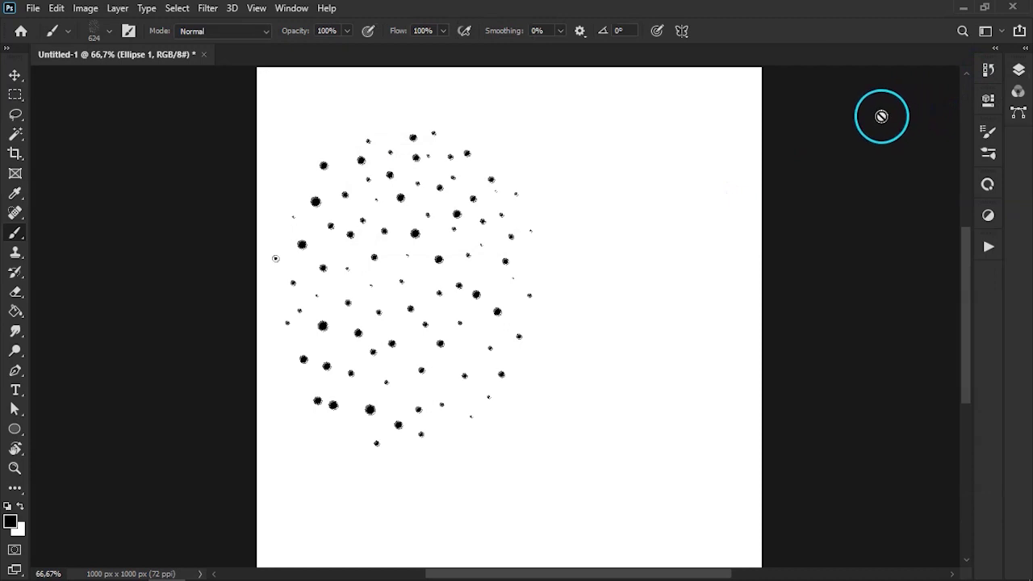
# Step: Look up the Granulado brush among the saved brush presets
pyautogui.press('F5')
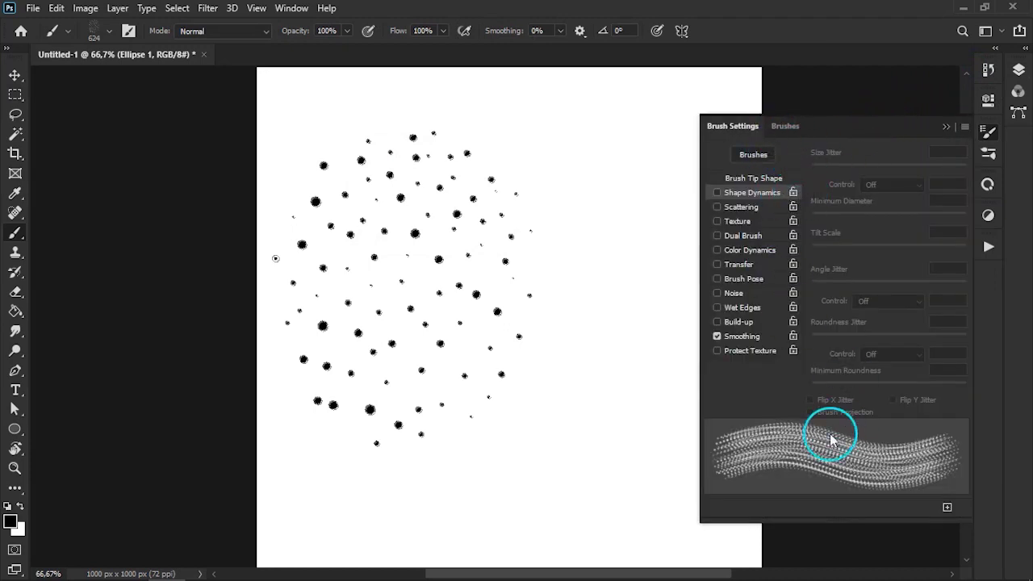
pyautogui.click(787, 128)
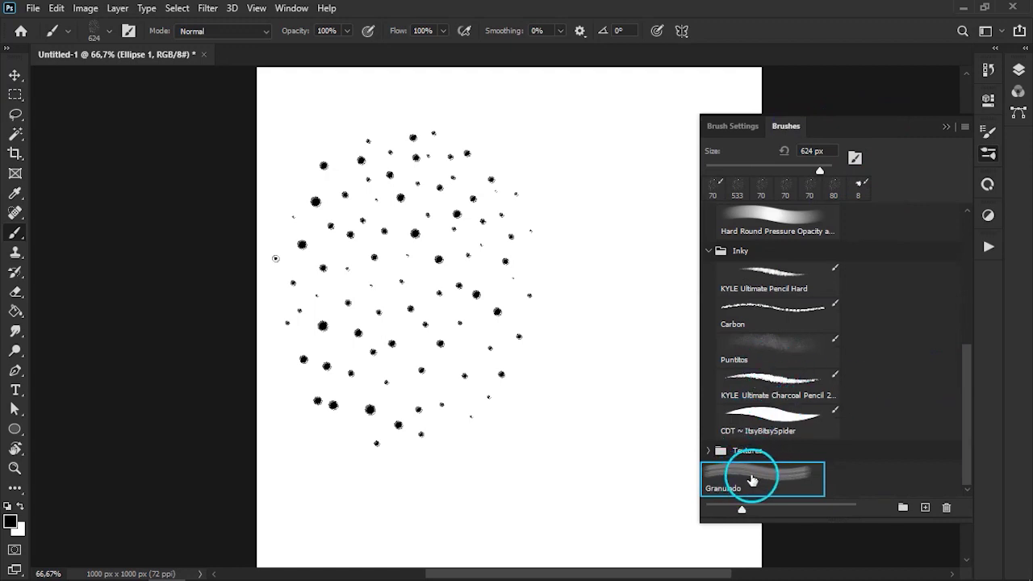
pyautogui.click(947, 127)
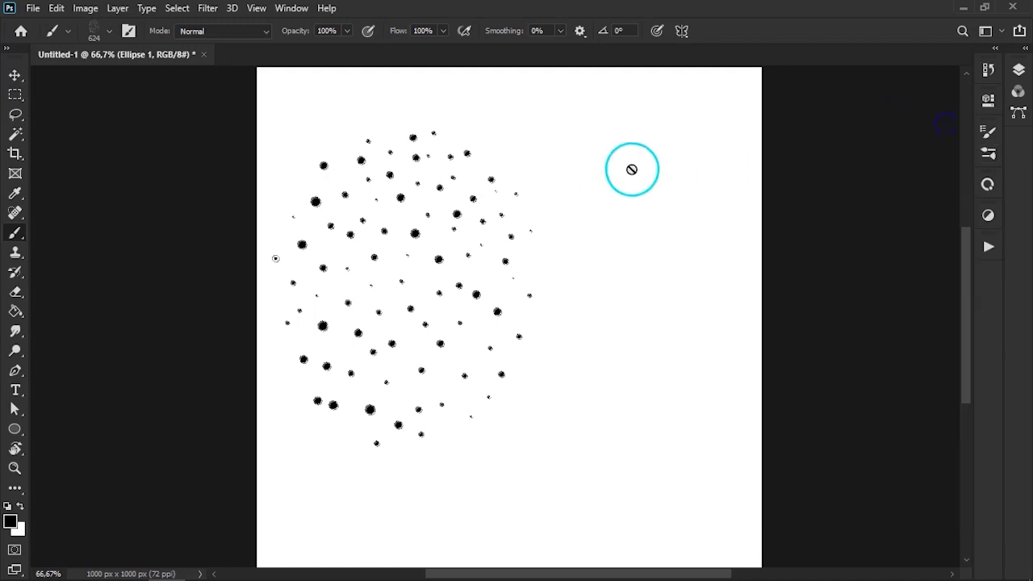
# Step: Hide the Ellipse 1 layer and add a new empty layer above it
pyautogui.click(1018, 70)
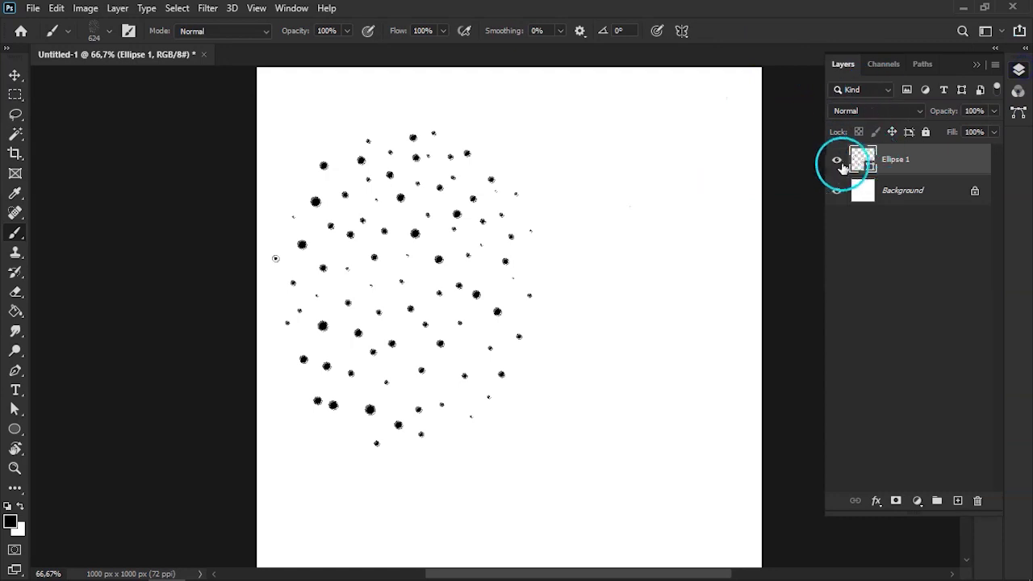
pyautogui.click(838, 159)
pyautogui.click(956, 501)
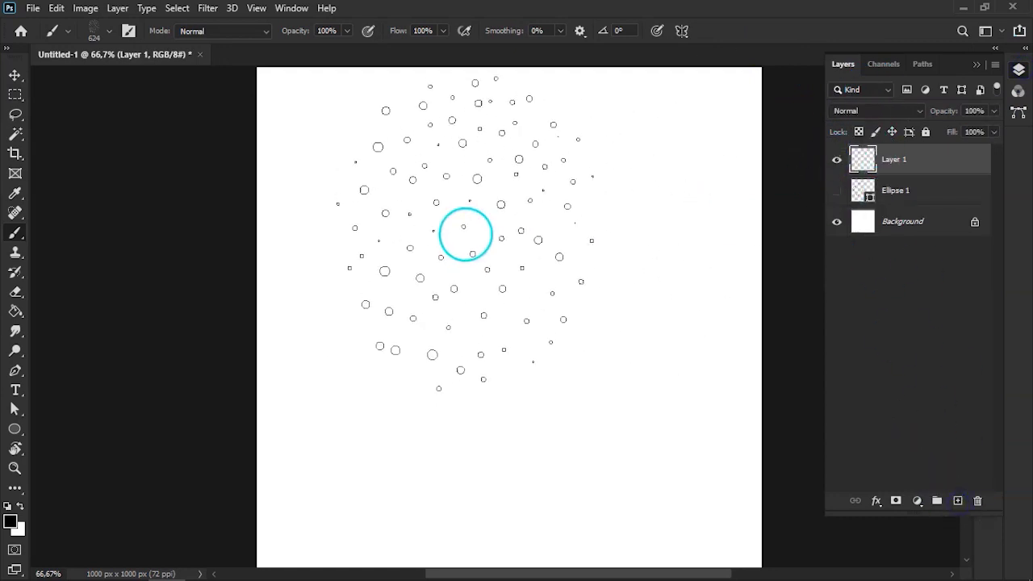
# Step: Test the dotted brush at 624 px on Layer 1 and clear the strokes
pyautogui.click(508, 278)
pyautogui.moveTo(507, 278)
pyautogui.mouseDown()
pyautogui.moveTo(459, 347)
pyautogui.moveTo(577, 334)
pyautogui.moveTo(590, 245)
pyautogui.moveTo(442, 269)
pyautogui.mouseUp()
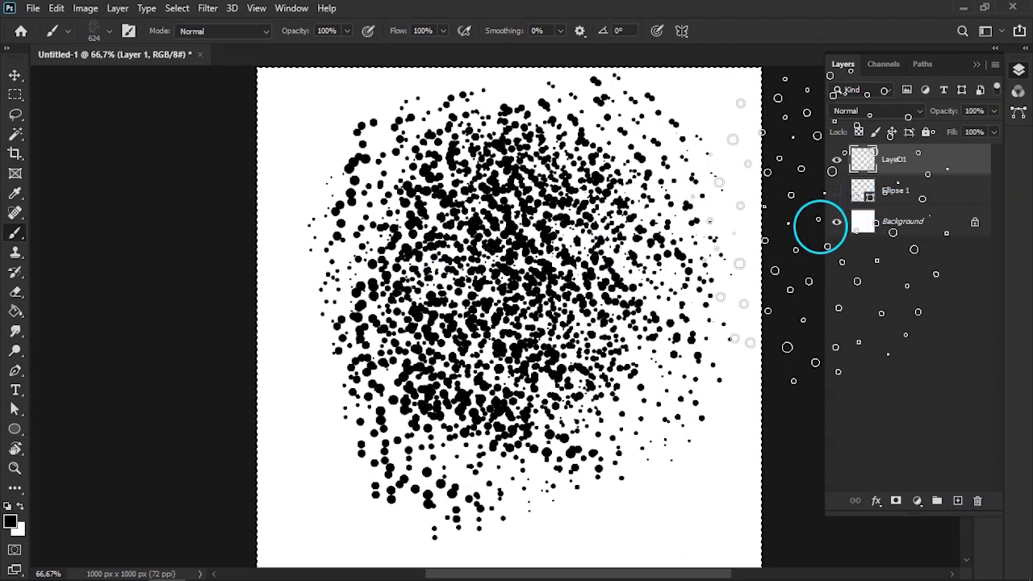
pyautogui.press('Delete')
pyautogui.moveTo(692, 164); pyautogui.dragTo(676, 170)
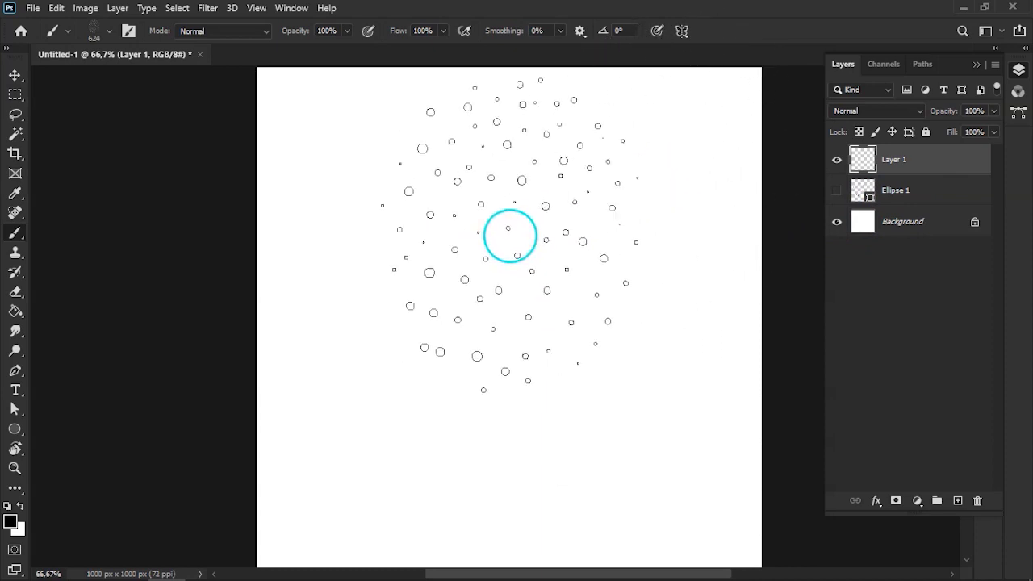
# Step: Reduce the brush size to 80 px
pyautogui.press('[')
pyautogui.press('[')
pyautogui.press('[')
pyautogui.press('[')
pyautogui.press('[')
pyautogui.press('[')
pyautogui.press('[')
pyautogui.press('[')
pyautogui.press('[')
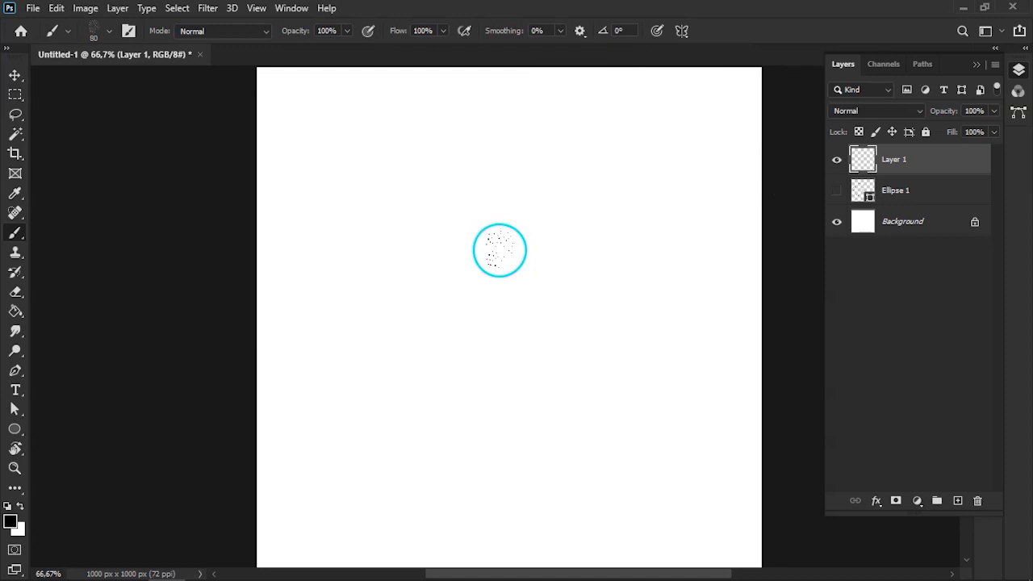
# Step: Try short strokes with the 80 px dotted brush near the canvas centre and undo them
pyautogui.moveTo(498, 272)
pyautogui.mouseDown()
pyautogui.moveTo(473, 280)
pyautogui.moveTo(473, 308)
pyautogui.mouseUp()
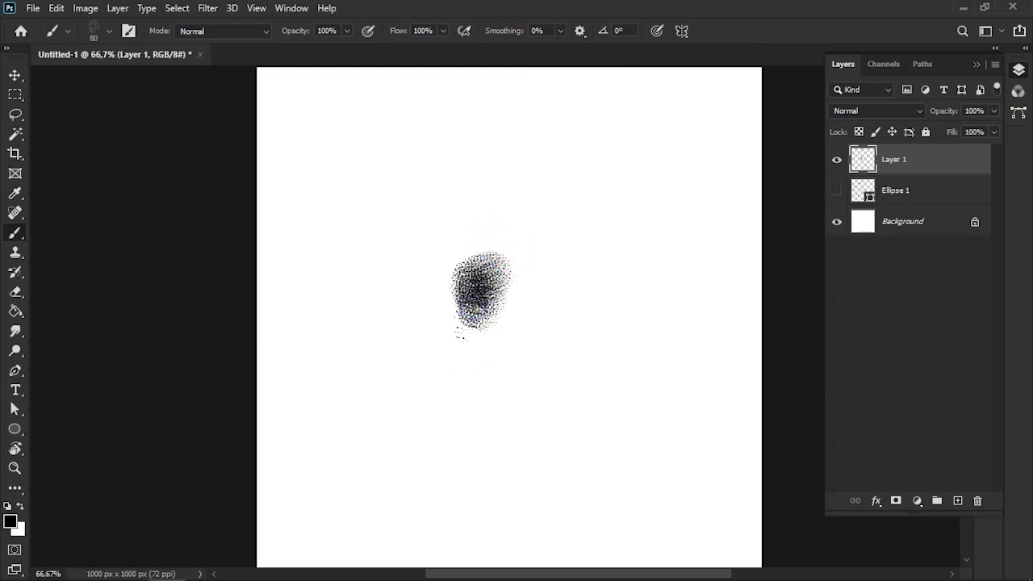
pyautogui.hotkey('ctrl', 'z')
pyautogui.moveTo(516, 272); pyautogui.dragTo(486, 278)
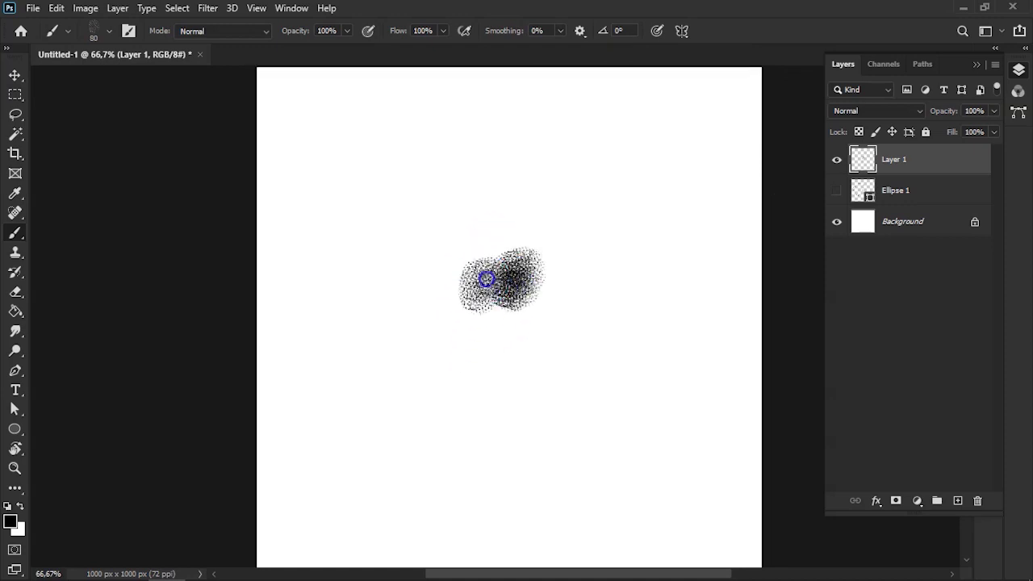
pyautogui.hotkey('ctrl', 'z')
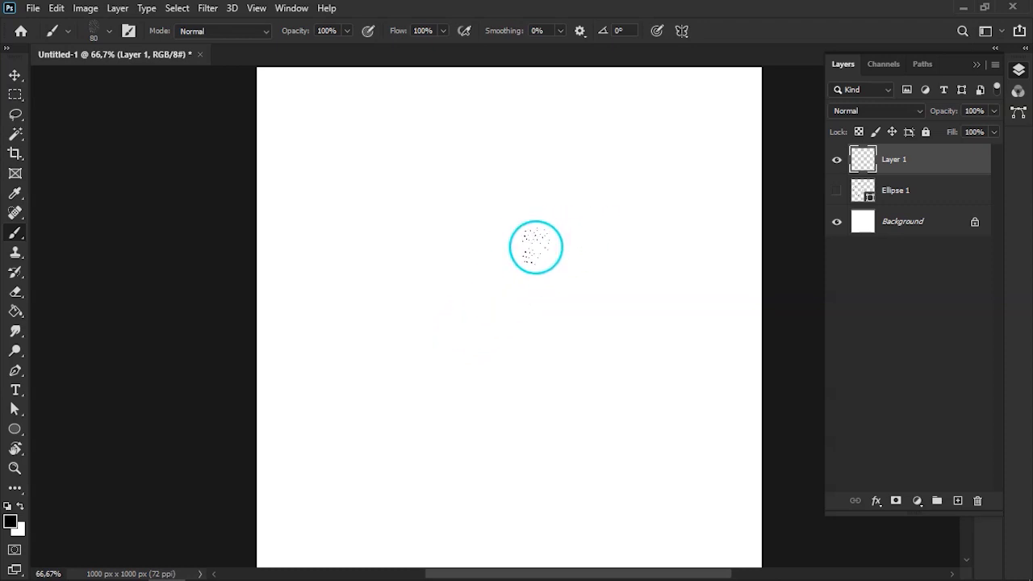
# Step: Enable Shape Dynamics and Scattering for the brush with 70% scatter, and paint test patches across the middle of the canvas
pyautogui.press('F5')
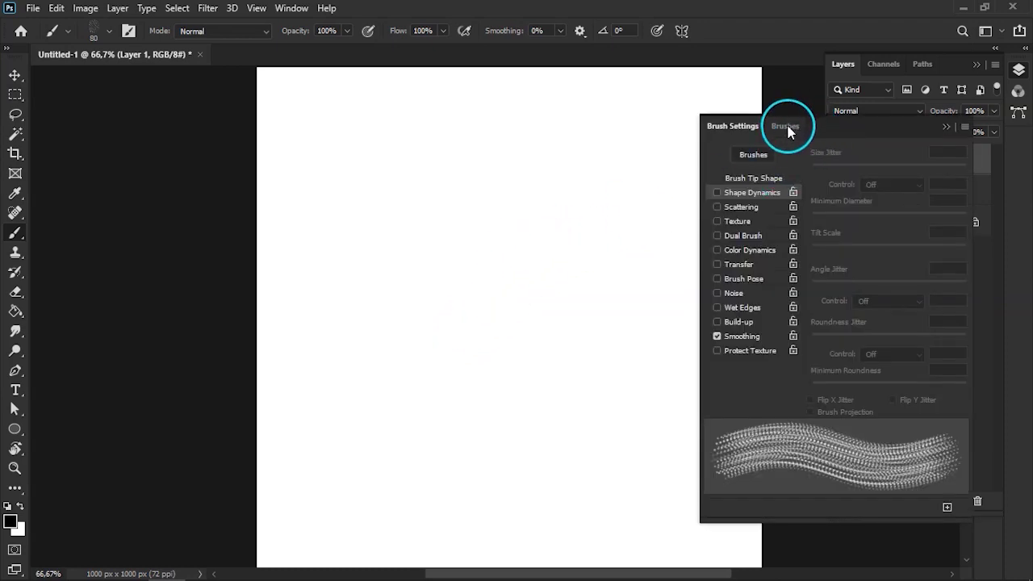
pyautogui.click(718, 193)
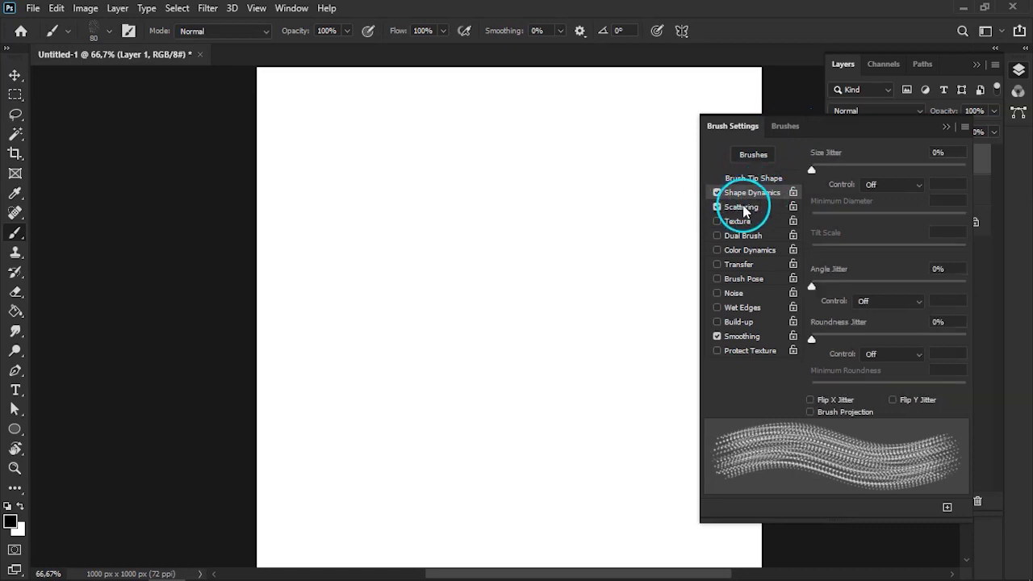
pyautogui.click(744, 208)
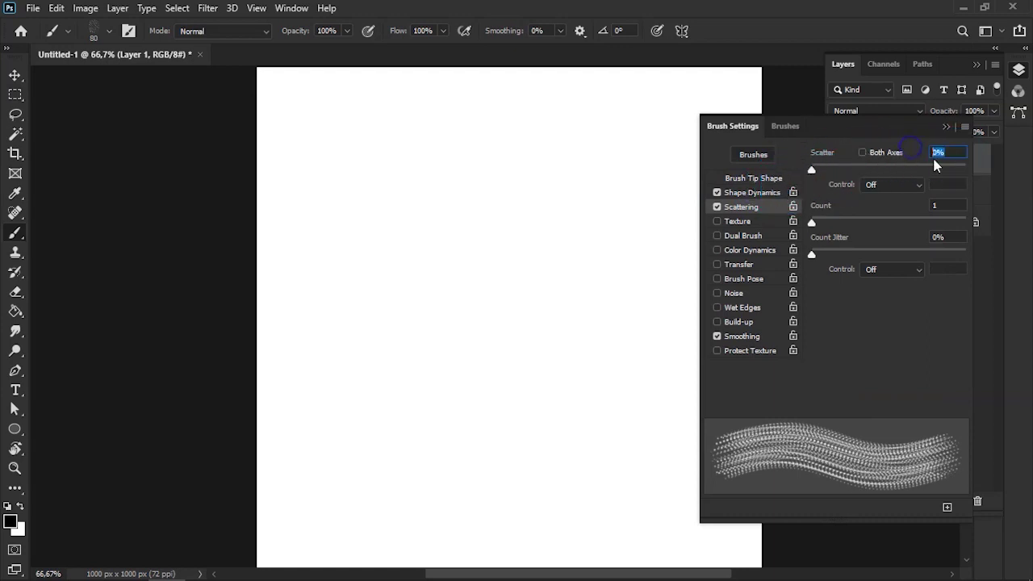
pyautogui.write('70')
pyautogui.moveTo(477, 268)
pyautogui.mouseDown()
pyautogui.moveTo(456, 290)
pyautogui.moveTo(492, 299)
pyautogui.moveTo(469, 293)
pyautogui.moveTo(473, 257)
pyautogui.moveTo(460, 290)
pyautogui.moveTo(573, 268)
pyautogui.moveTo(528, 285)
pyautogui.moveTo(570, 299)
pyautogui.moveTo(591, 280)
pyautogui.moveTo(572, 319)
pyautogui.mouseUp()
pyautogui.click(802, 147)
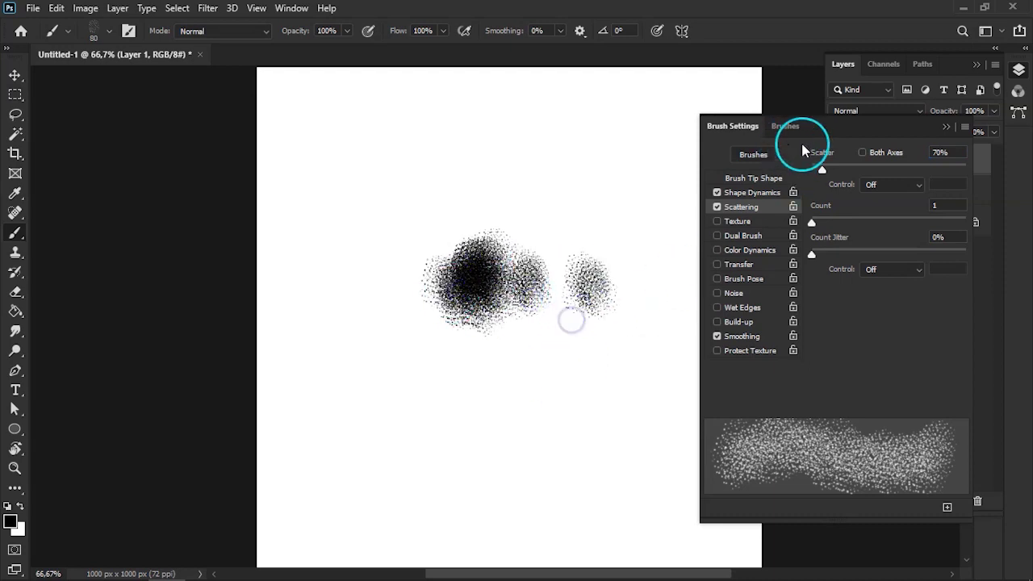
# Step: Set the brush's angle jitter to 60% in Shape Dynamics
pyautogui.click(753, 193)
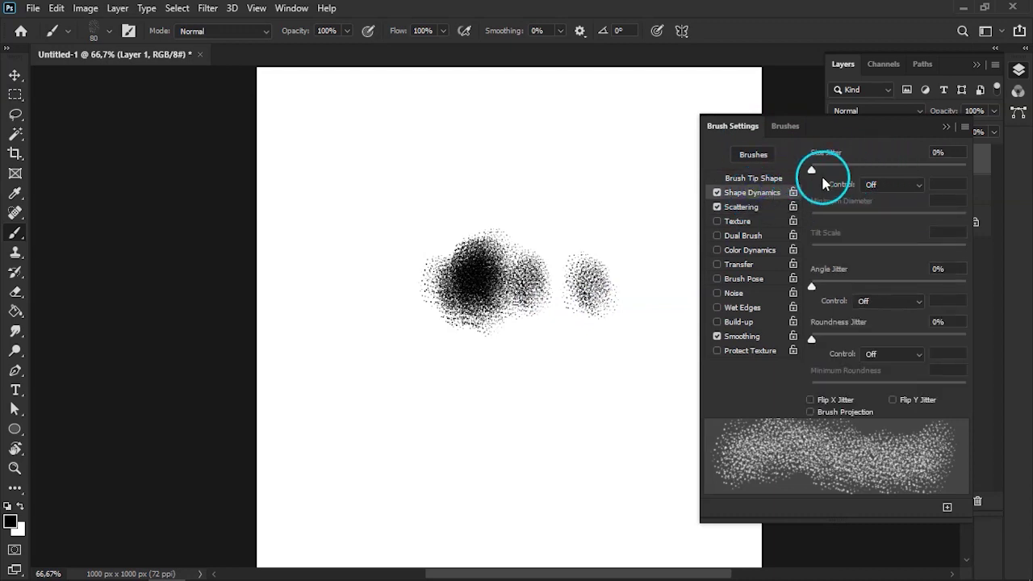
pyautogui.click(936, 268)
pyautogui.write('60')
# Step: Paint a broad grainy patch of overlapping brush dabs below the first test patches and close the brush settings
pyautogui.click(508, 418)
pyautogui.click(485, 410)
pyautogui.click(477, 390)
pyautogui.click(475, 374)
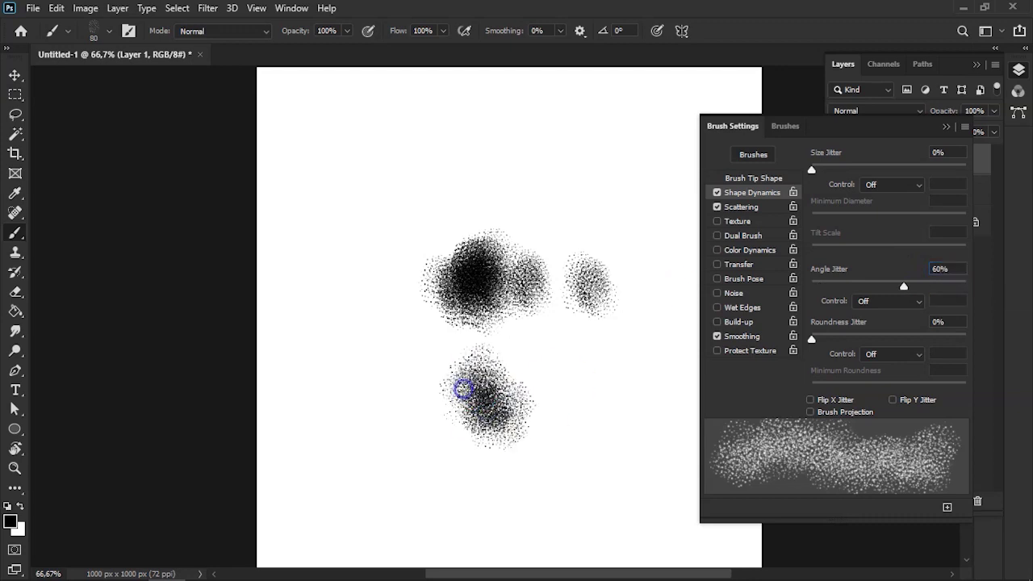
pyautogui.click(455, 411)
pyautogui.click(466, 449)
pyautogui.click(484, 446)
pyautogui.click(497, 436)
pyautogui.click(456, 394)
pyautogui.click(449, 370)
pyautogui.click(420, 378)
pyautogui.click(417, 401)
pyautogui.click(415, 436)
pyautogui.click(390, 406)
pyautogui.click(419, 448)
pyautogui.click(465, 454)
pyautogui.click(420, 444)
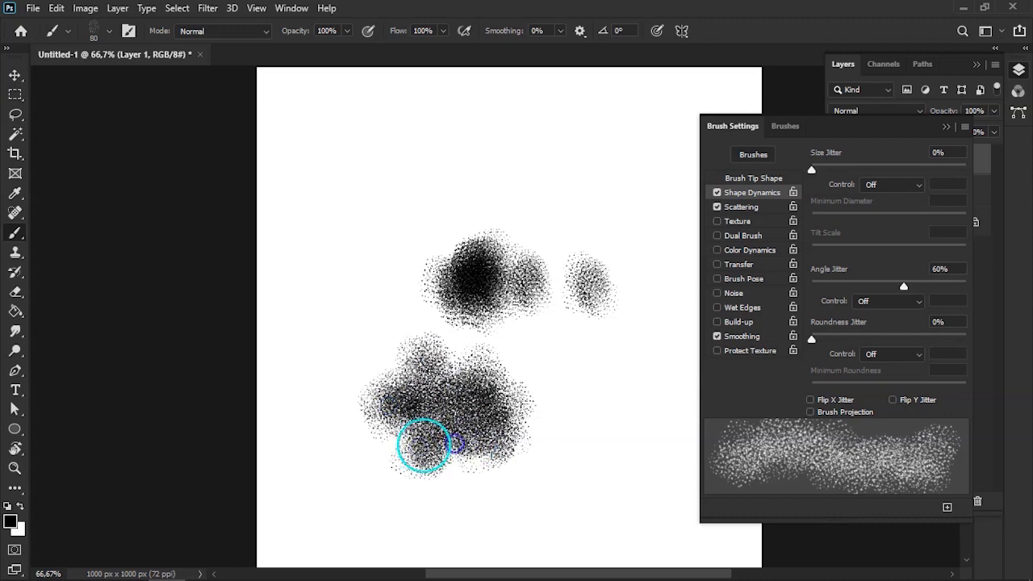
pyautogui.click(433, 437)
pyautogui.moveTo(522, 418)
pyautogui.mouseDown()
pyautogui.moveTo(454, 376)
pyautogui.moveTo(419, 383)
pyautogui.moveTo(427, 403)
pyautogui.moveTo(469, 417)
pyautogui.moveTo(465, 459)
pyautogui.moveTo(478, 417)
pyautogui.moveTo(542, 369)
pyautogui.moveTo(552, 425)
pyautogui.moveTo(509, 427)
pyautogui.mouseUp()
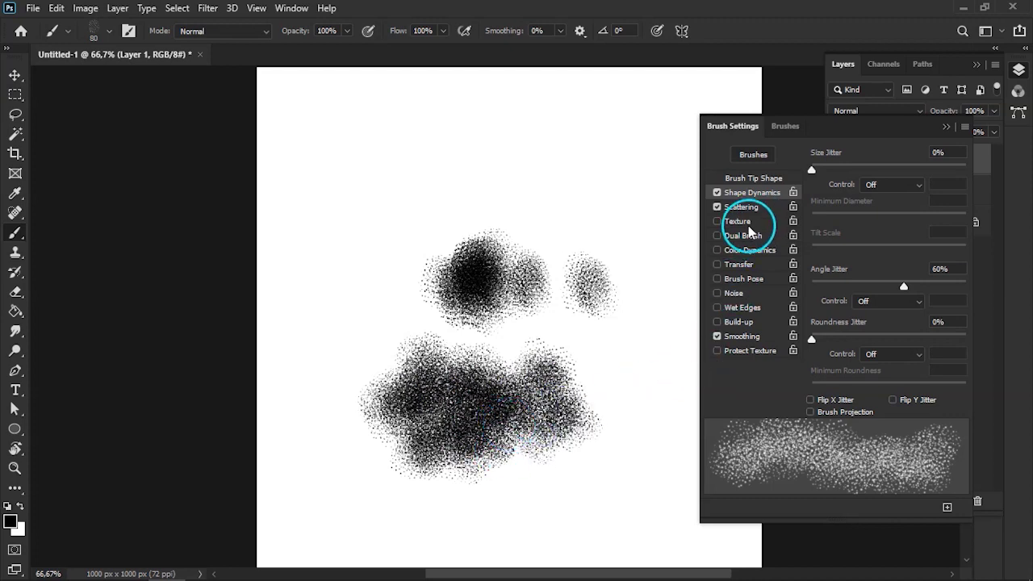
pyautogui.click(946, 127)
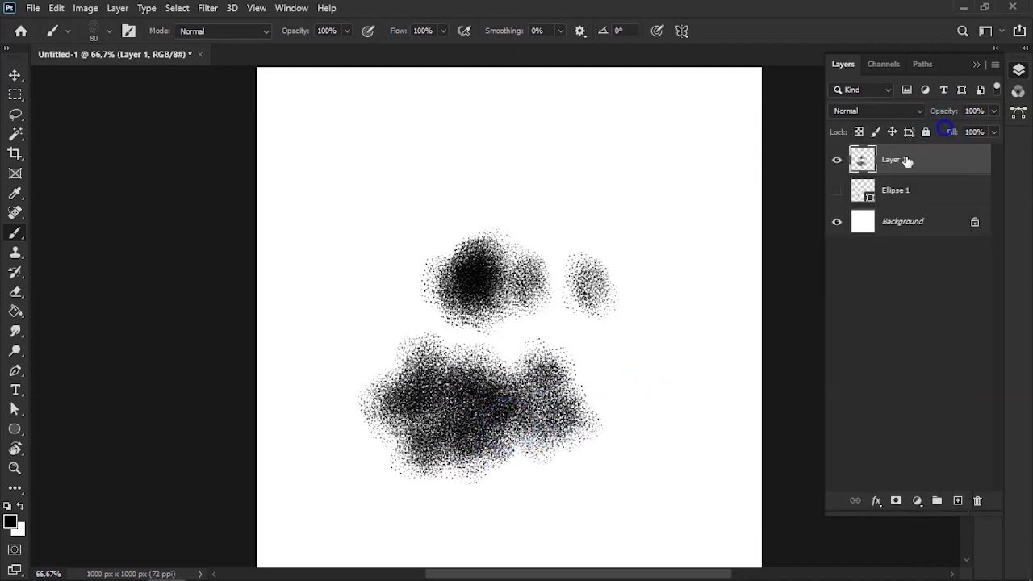
# Step: View the original Ellipse 1 dots with Layer 1 hidden, and restore both layers' visibility with Ellipse 1 hidden
pyautogui.click(837, 159)
pyautogui.click(837, 190)
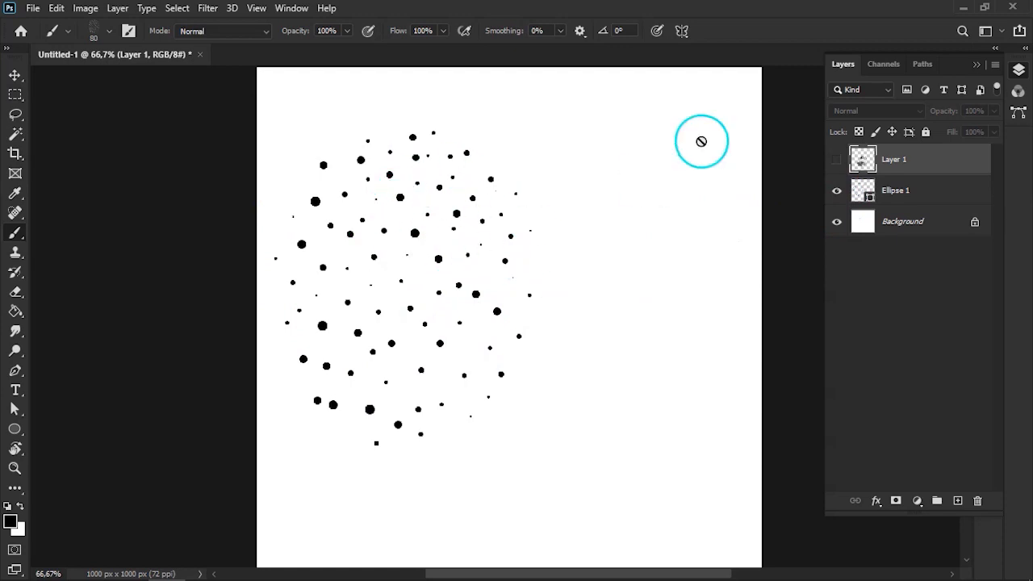
pyautogui.click(837, 192)
pyautogui.click(837, 161)
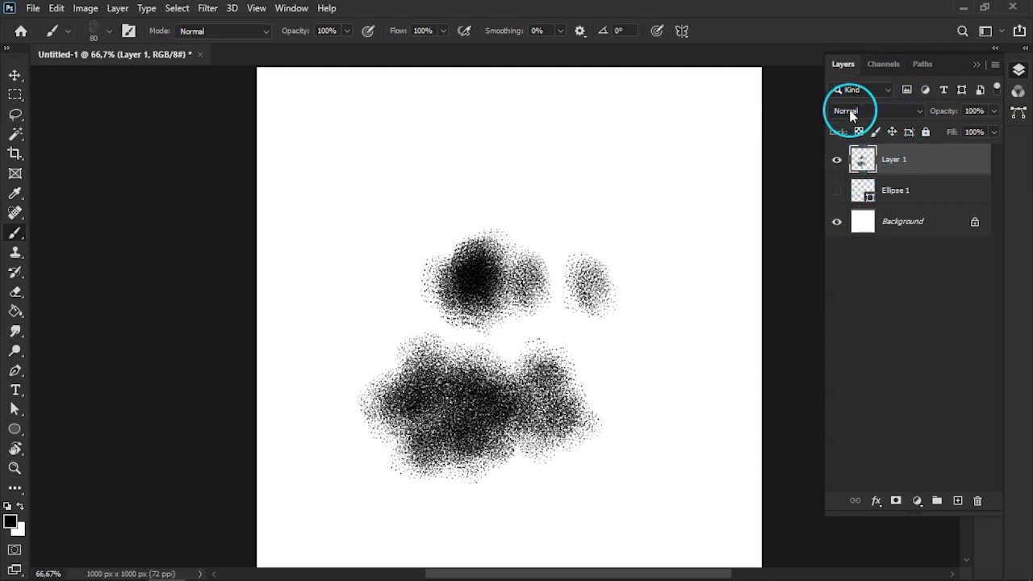
# Step: Reopen the brush settings and paint overlapping grainy patches with the 80 px brush across the upper part of the canvas
pyautogui.press('F5')
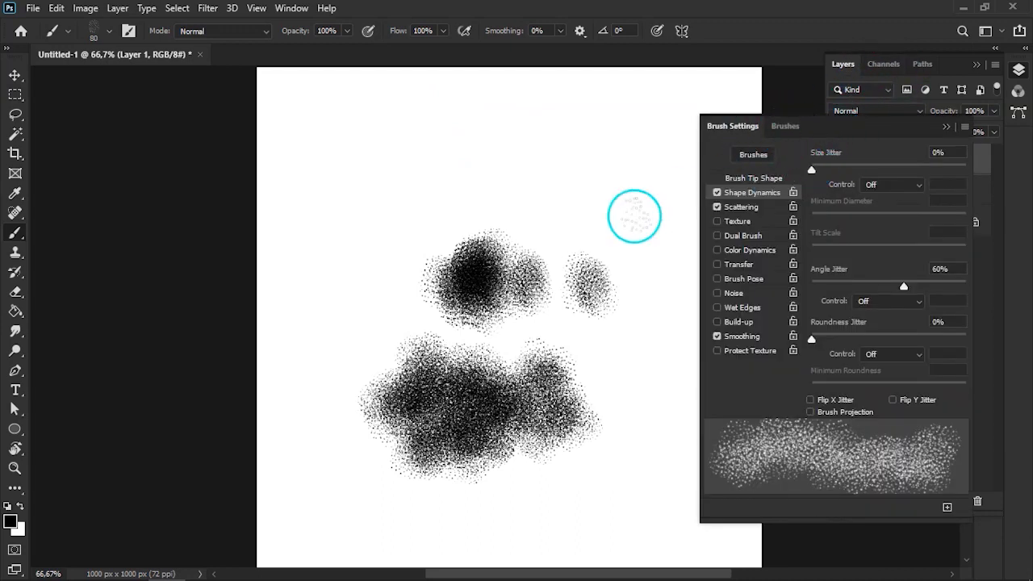
pyautogui.moveTo(552, 192); pyautogui.dragTo(371, 194)
# Step: Save the adjusted brush as a new preset named Granulado 1, capturing the brush size and including tool settings but not color
pyautogui.click(966, 128)
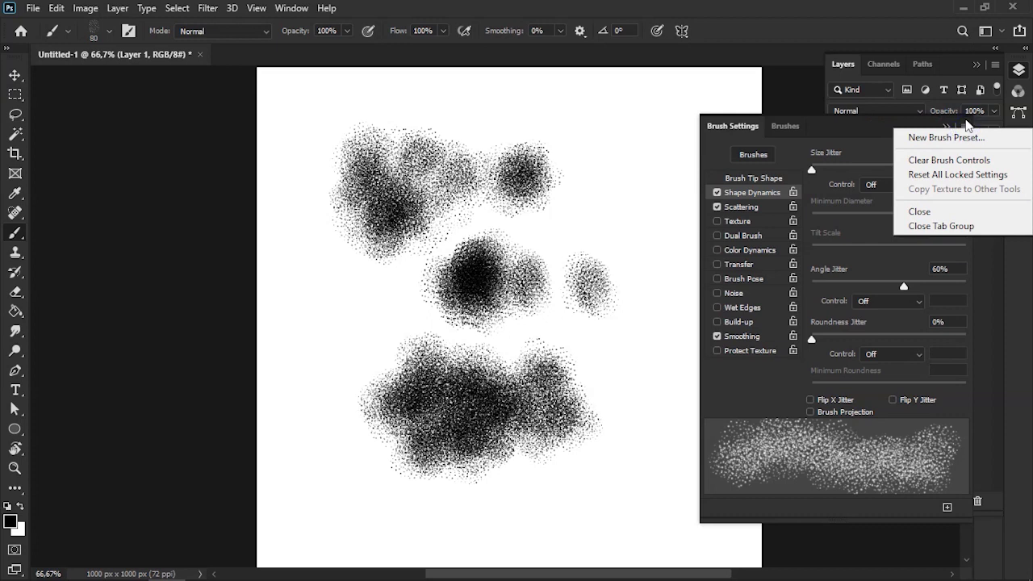
pyautogui.click(967, 127)
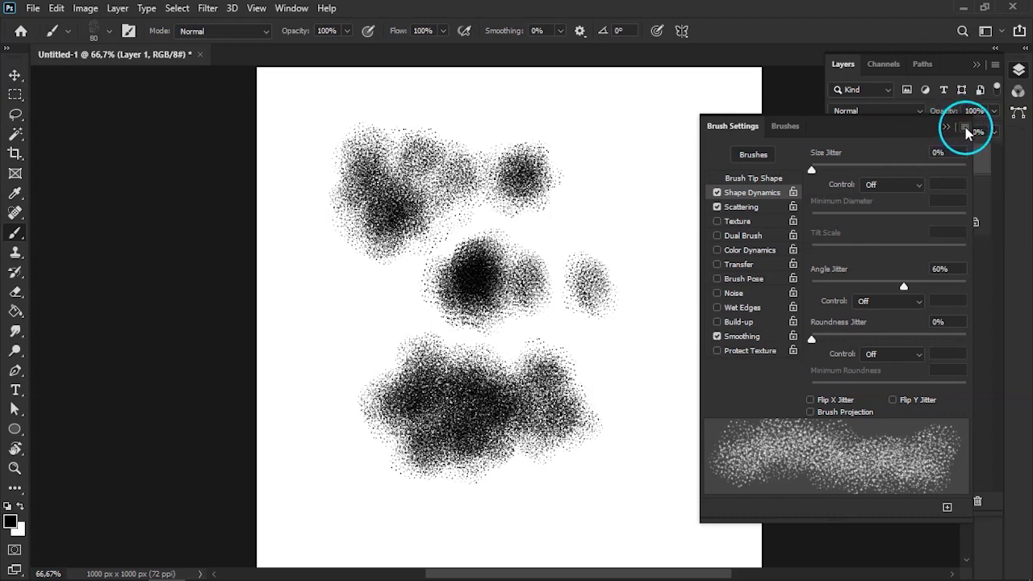
pyautogui.click(967, 129)
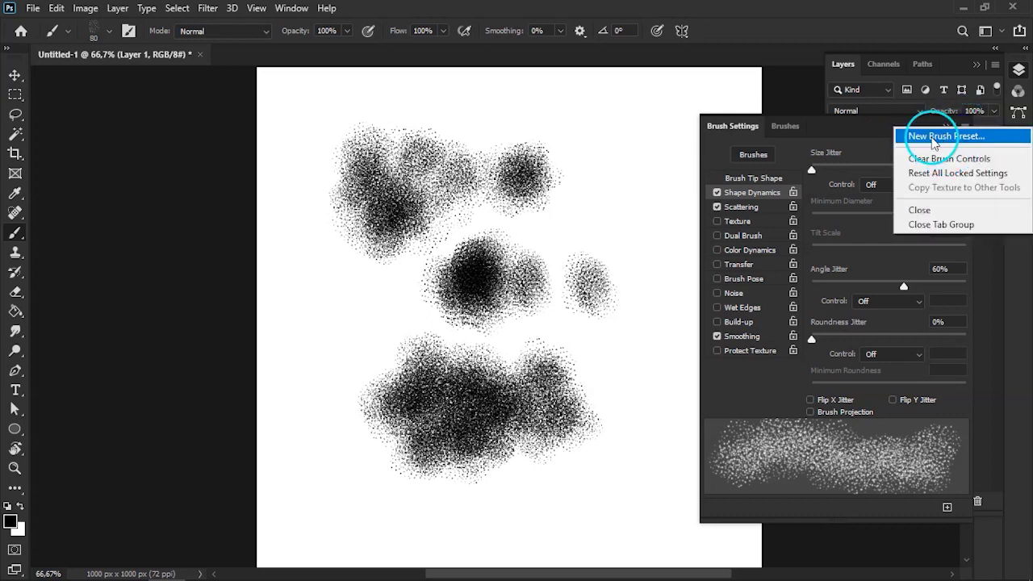
pyautogui.click(943, 136)
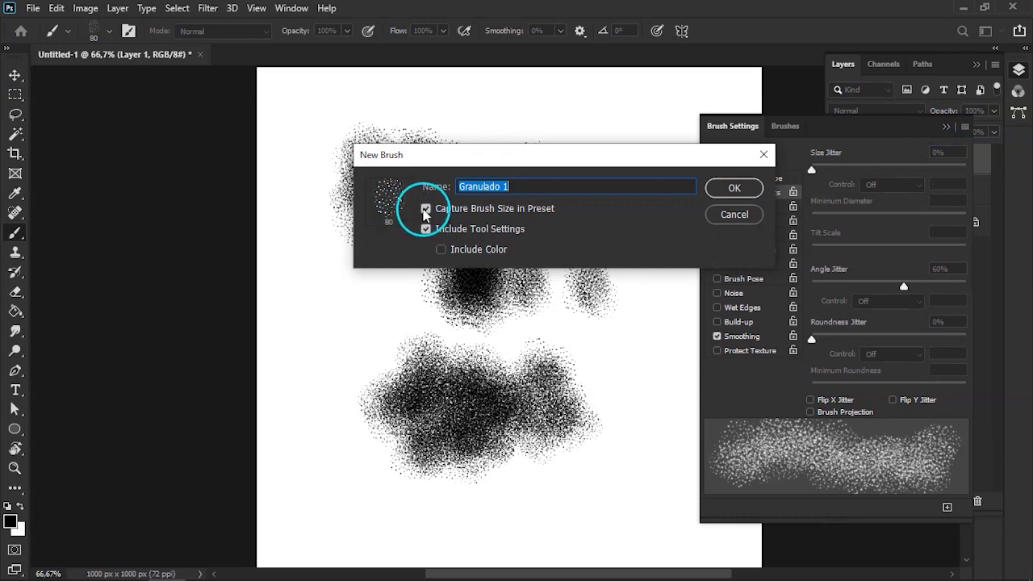
pyautogui.click(529, 188)
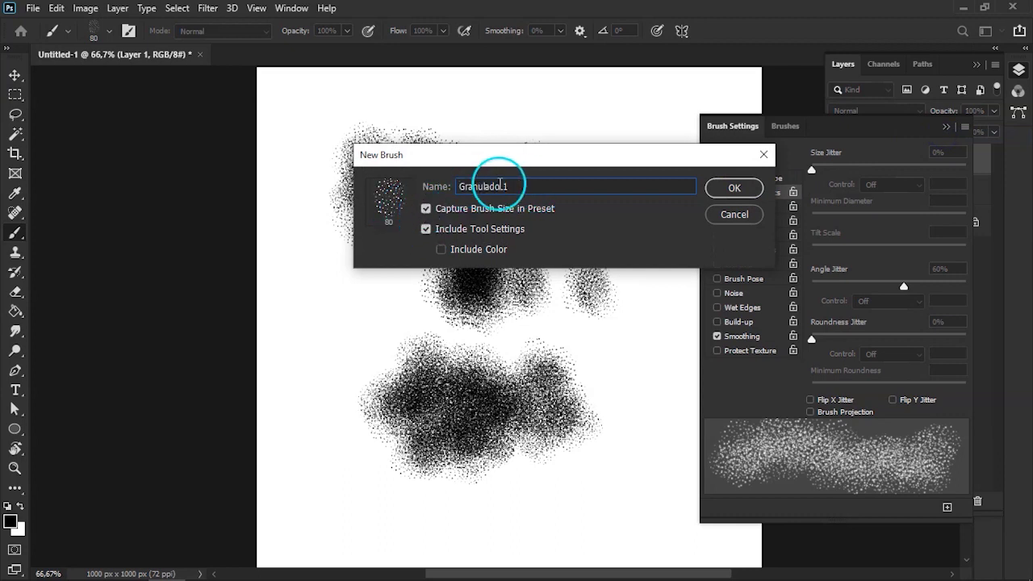
pyautogui.click(735, 193)
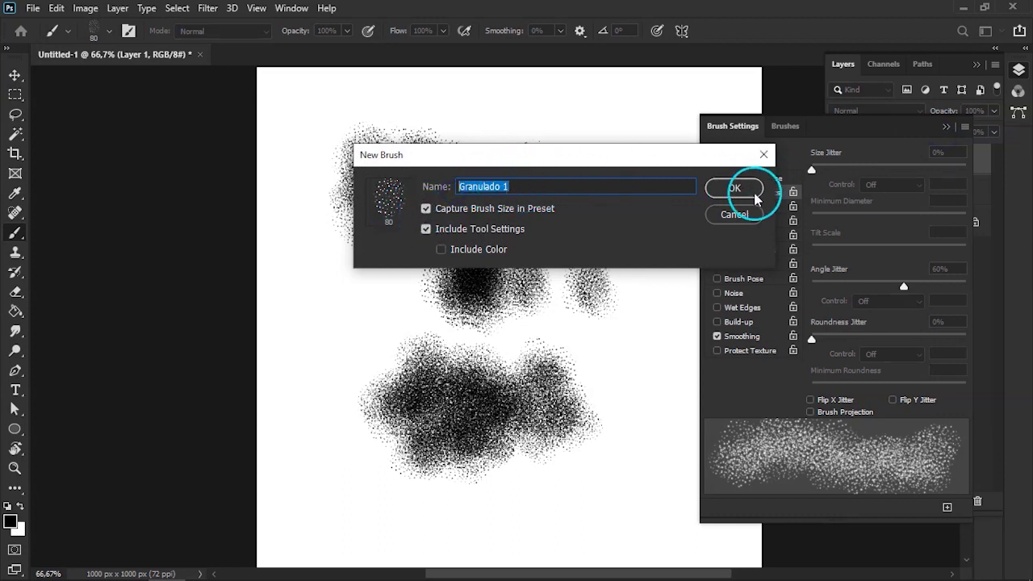
pyautogui.click(735, 189)
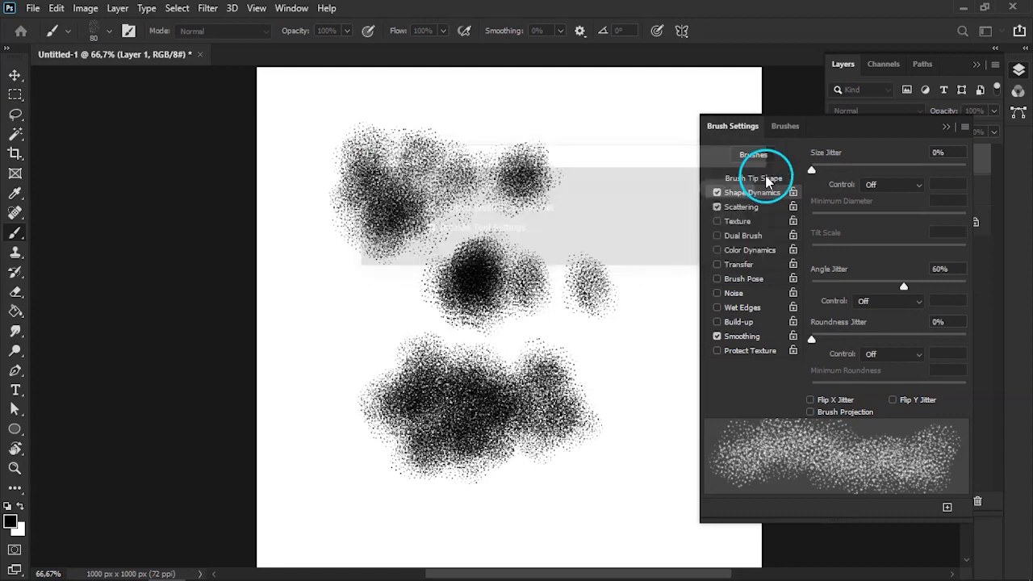
# Step: Delete the older Granulado preset from the brush list and rename Granulado 1 as Granulado
pyautogui.click(785, 126)
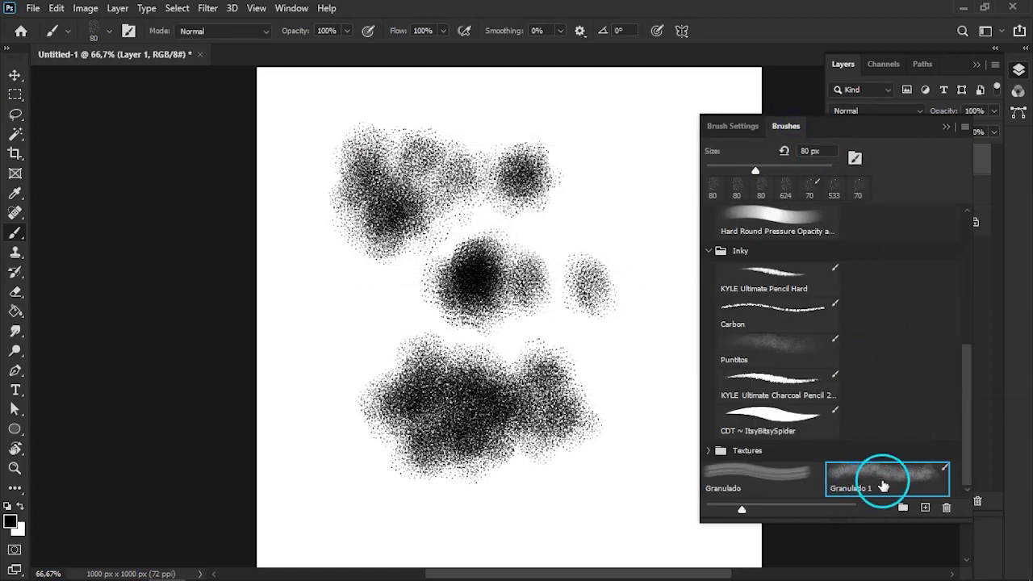
pyautogui.click(772, 473)
pyautogui.click(946, 507)
pyautogui.click(457, 229)
pyautogui.click(767, 478)
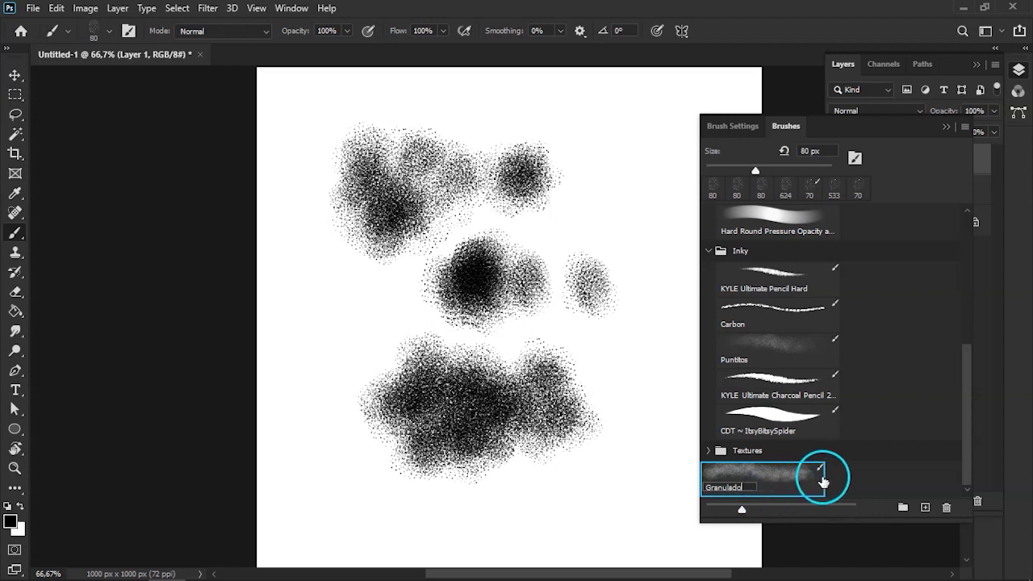
# Step: Open the ABR export dialog for the selected Granulado brush and close it without saving
pyautogui.click(965, 127)
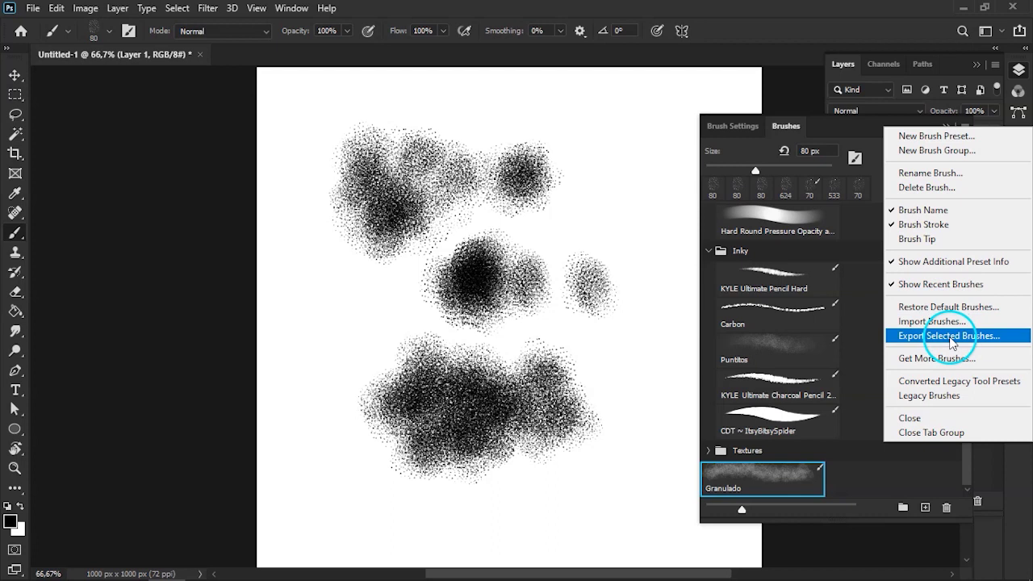
pyautogui.click(951, 336)
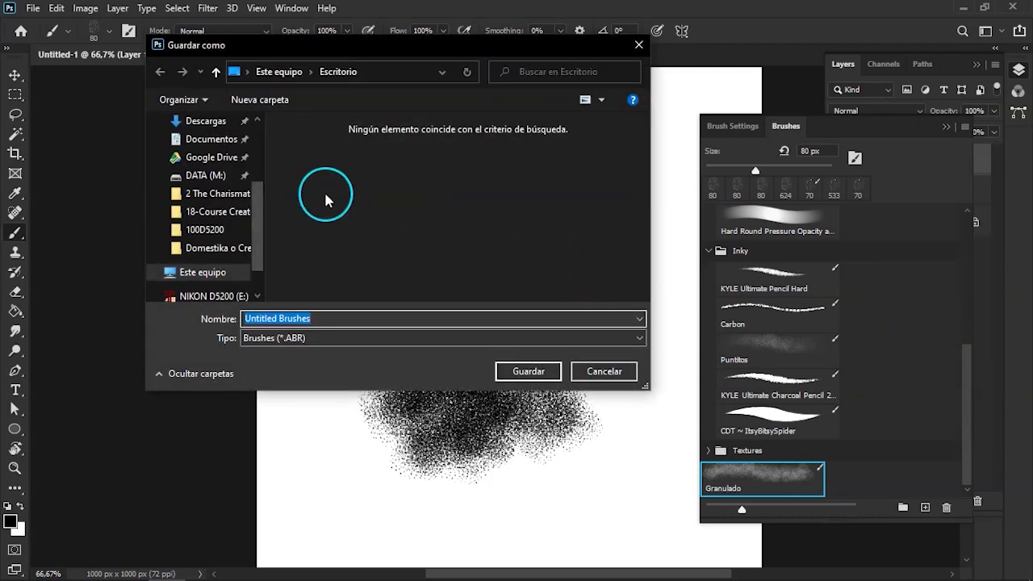
pyautogui.click(639, 47)
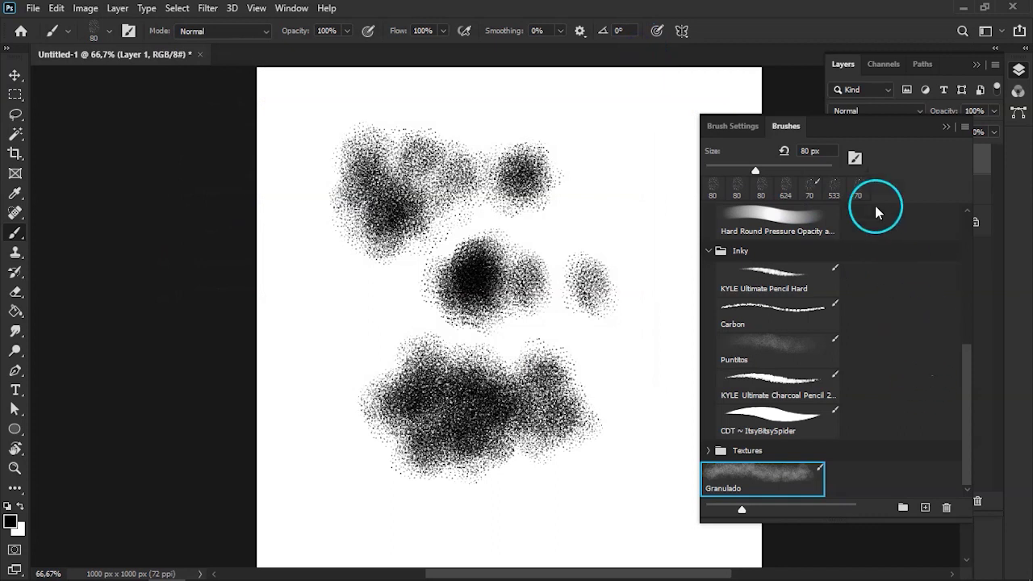
pyautogui.click(972, 127)
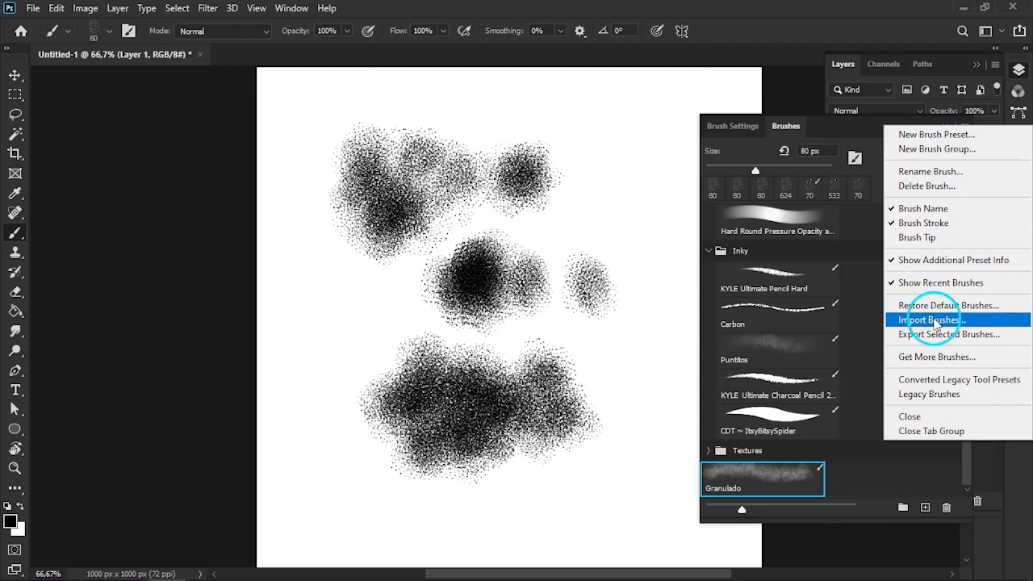
pyautogui.click(870, 418)
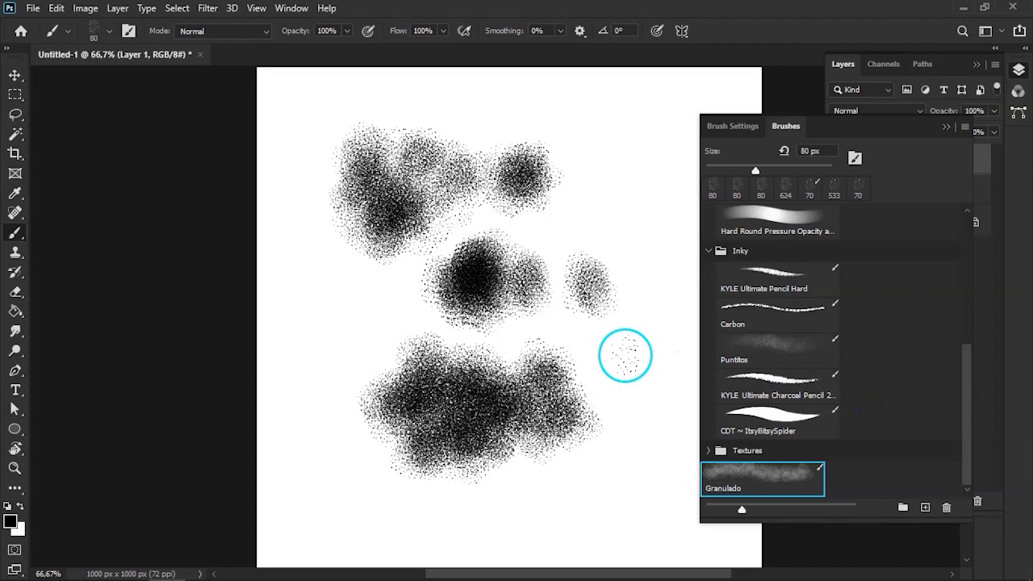